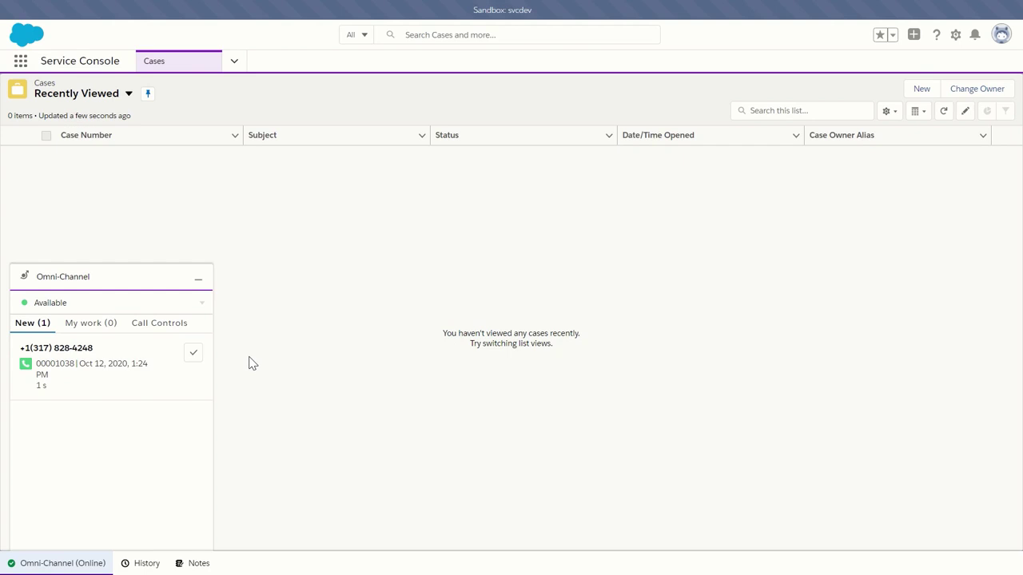
Step: Accept the incoming voice call from the New work queue and dismiss the notice about the linked contact record
click(194, 353)
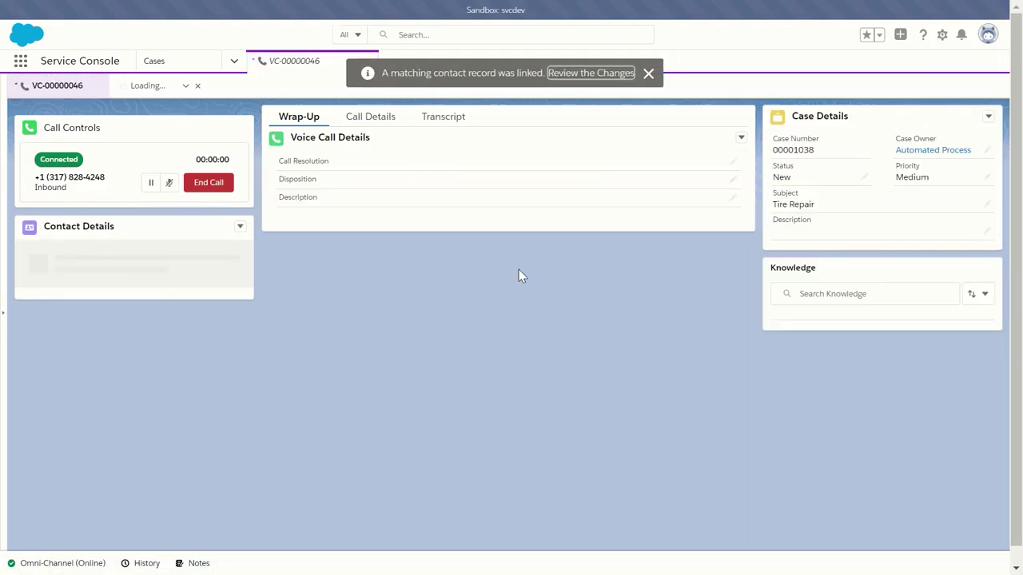
click(647, 72)
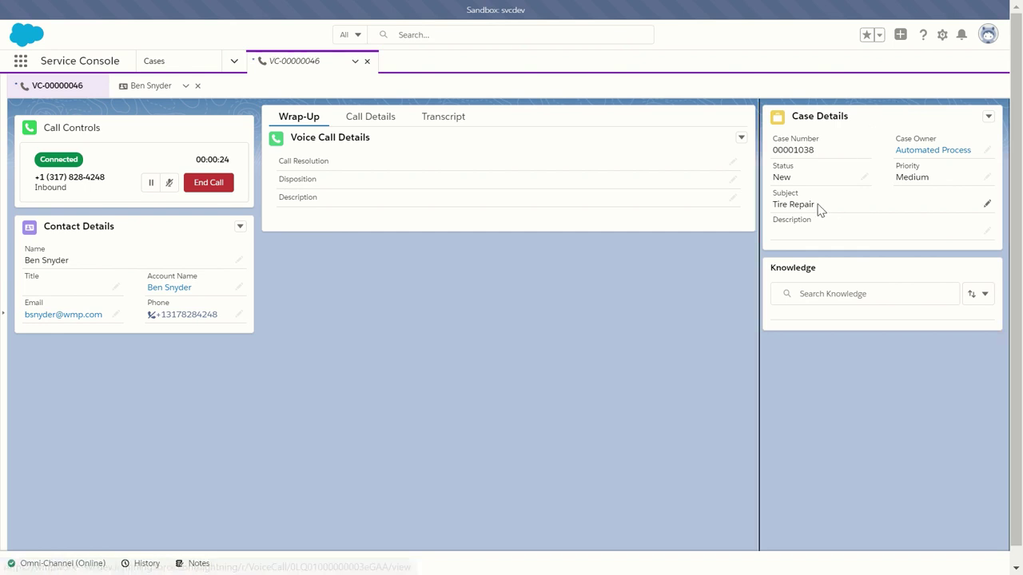
Step: Open the Tire Repair case from the call record to check its suggested knowledge articles, and close the case and contact records
drag(802, 204, 773, 203)
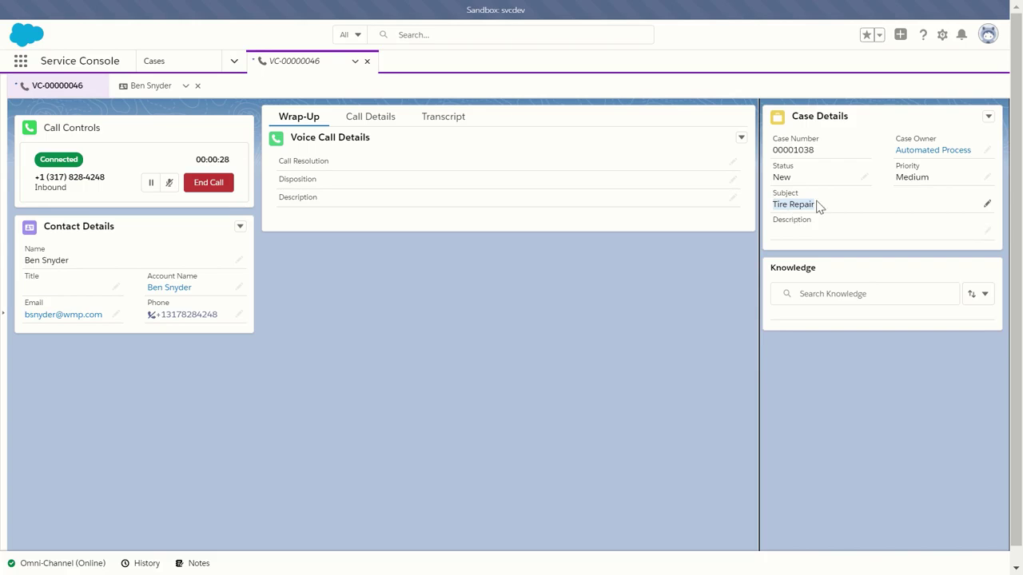
click(808, 118)
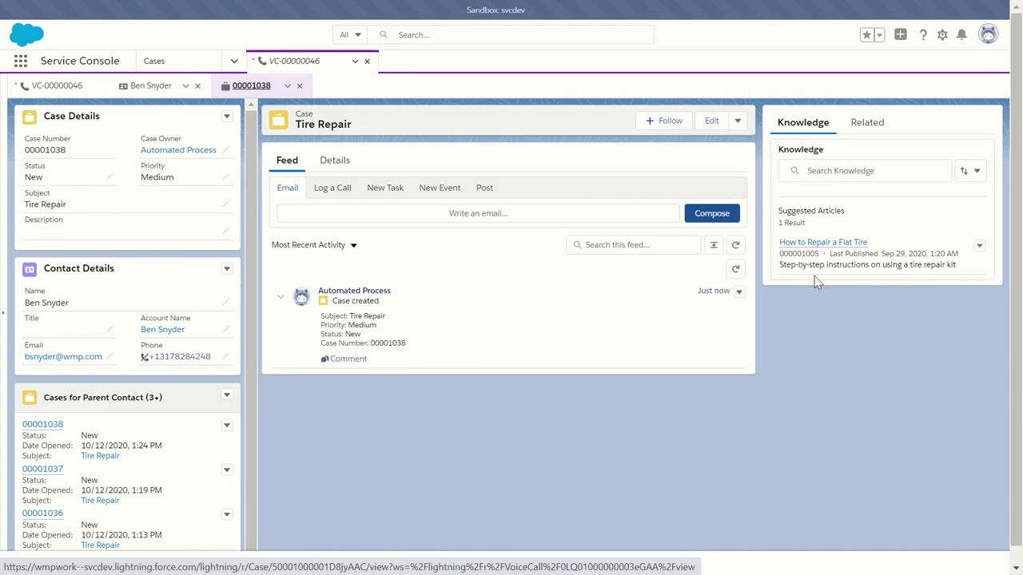
mouse_move(847, 246)
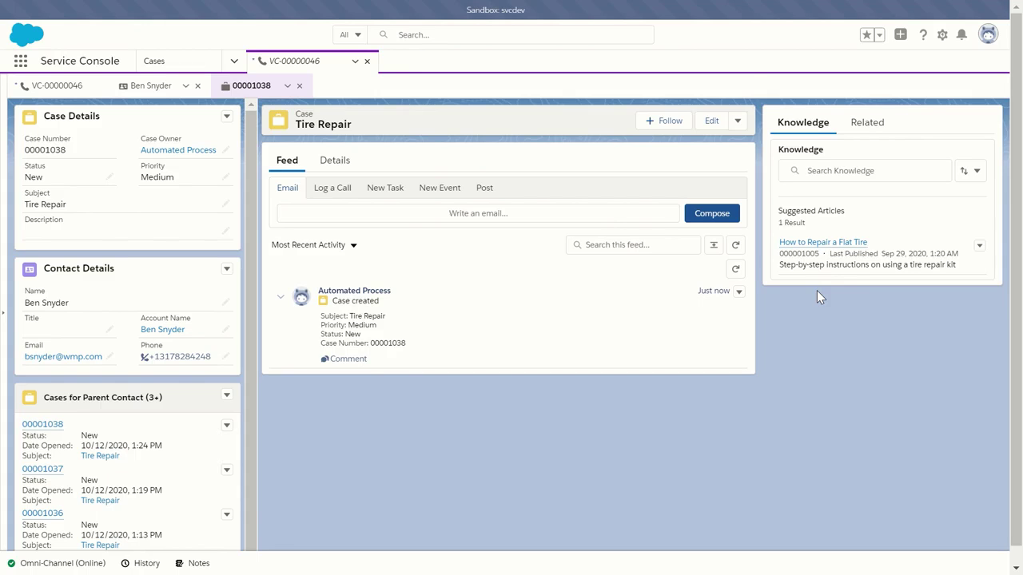
click(298, 85)
click(198, 86)
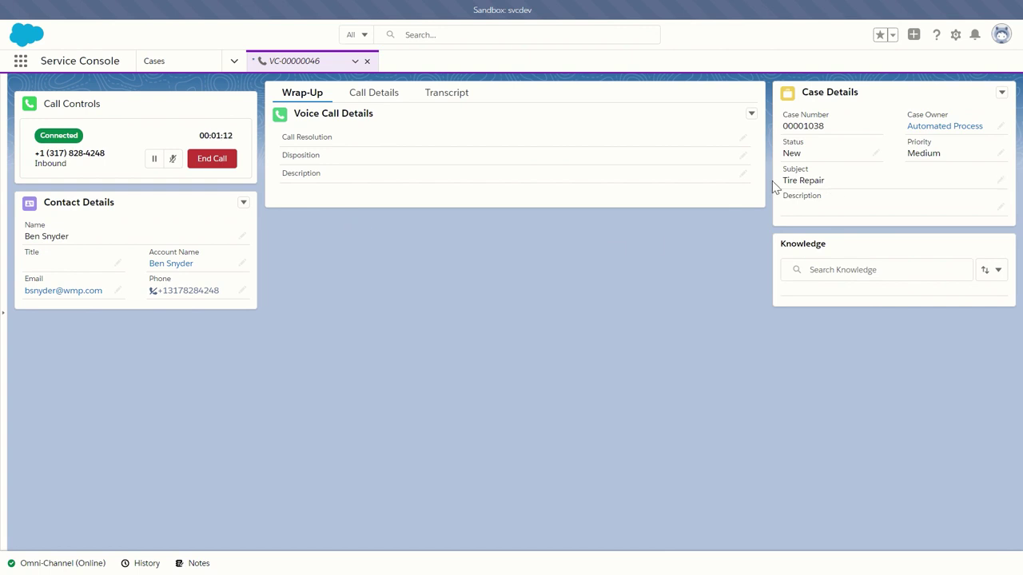
Step: Open the Tire Repair case from the call record and review its suggested article "How to Repair a Flat Tire"
click(833, 99)
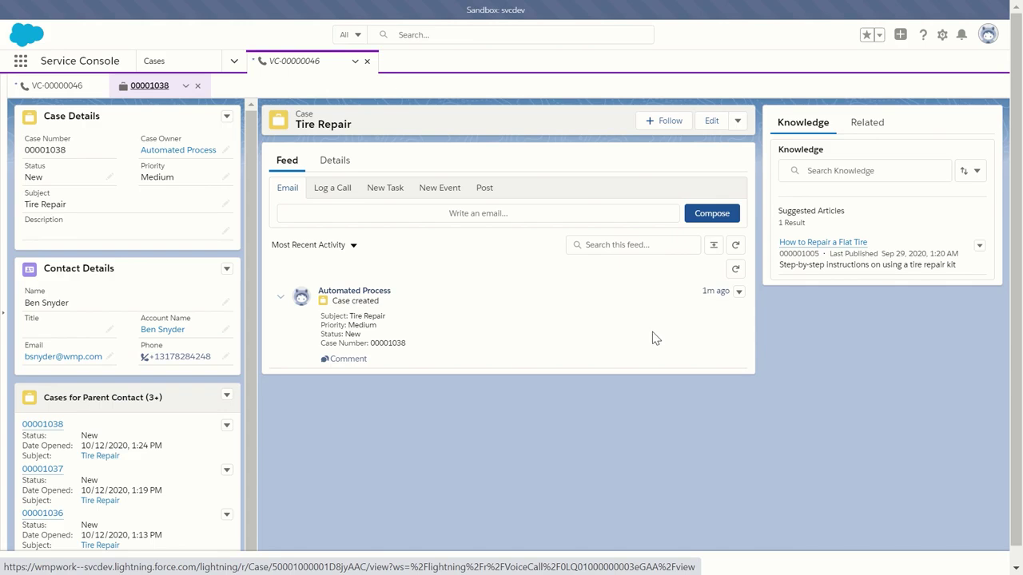
click(854, 243)
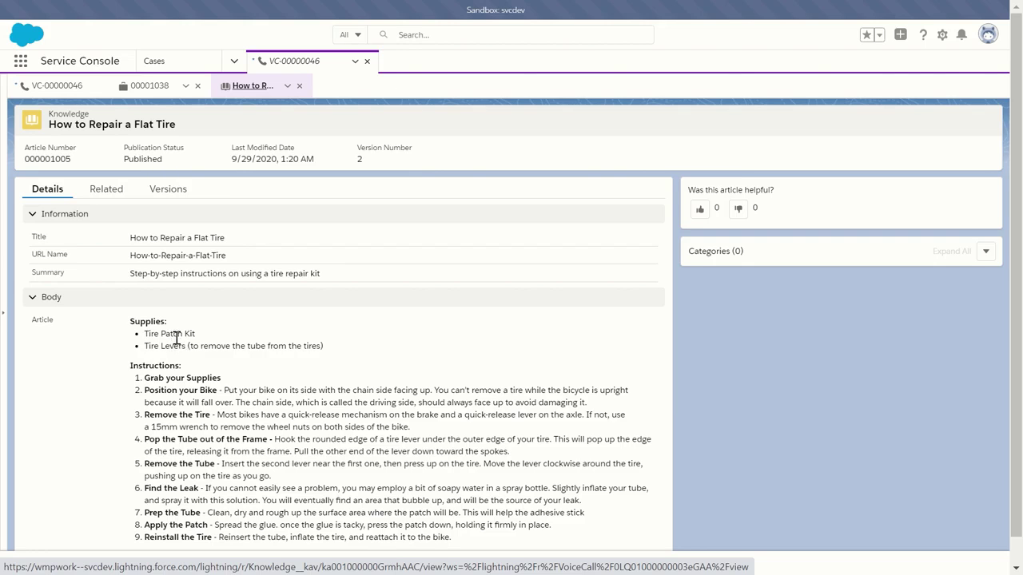
click(299, 86)
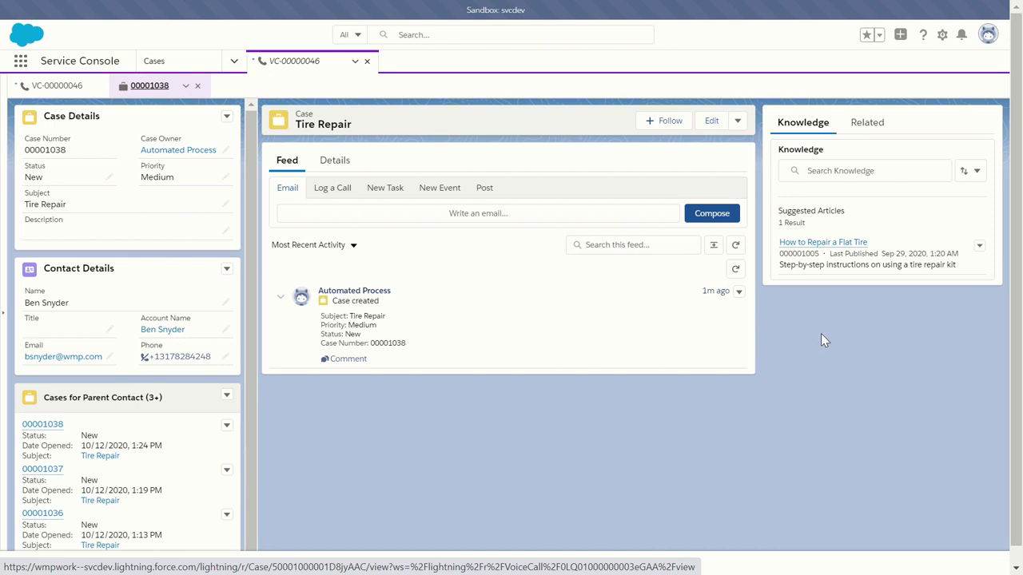
Step: Insert the "How to Repair a Flat Tire" article into an email to the case contact and send it
click(979, 247)
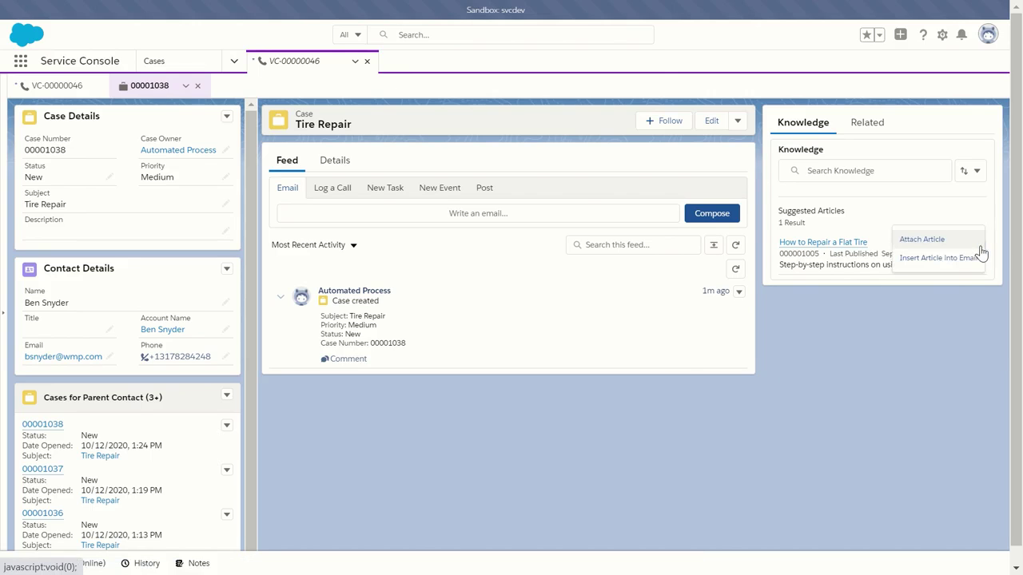
click(926, 239)
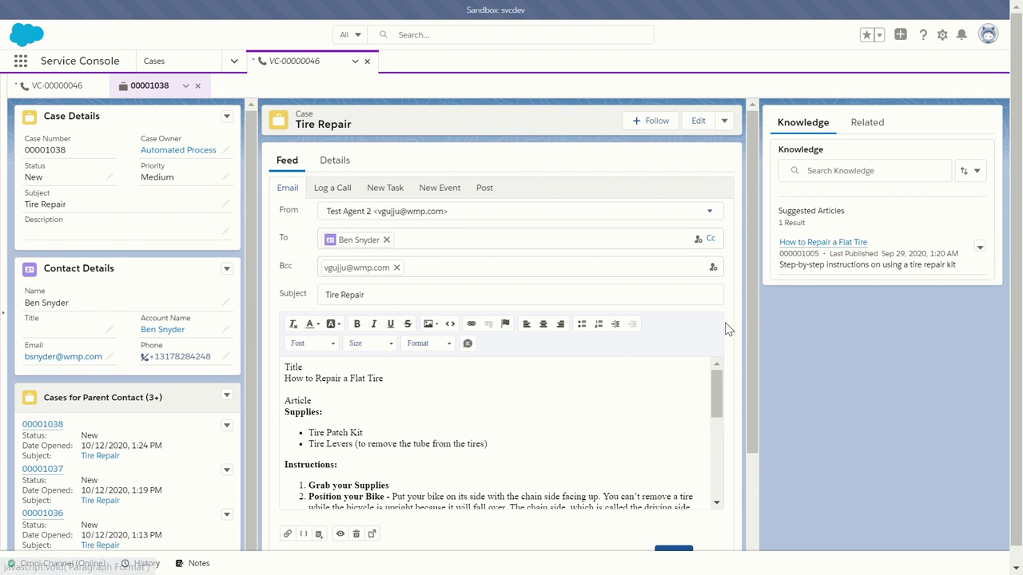
scroll(719, 423, down, 1)
click(674, 483)
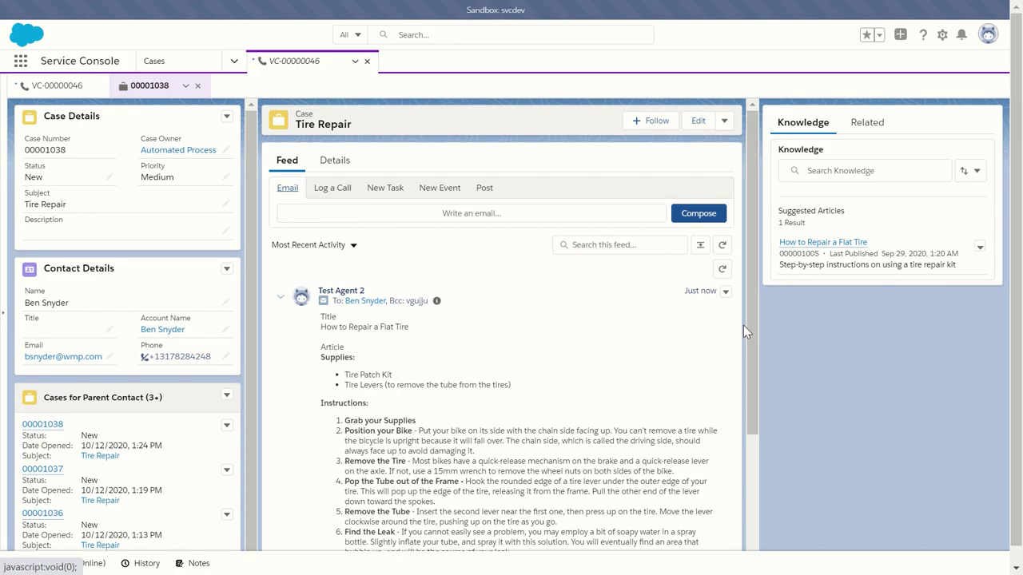
Step: End the call and save its wrap-up details with Call Resolution set to Resolved and Disposition set to Product Support
click(198, 87)
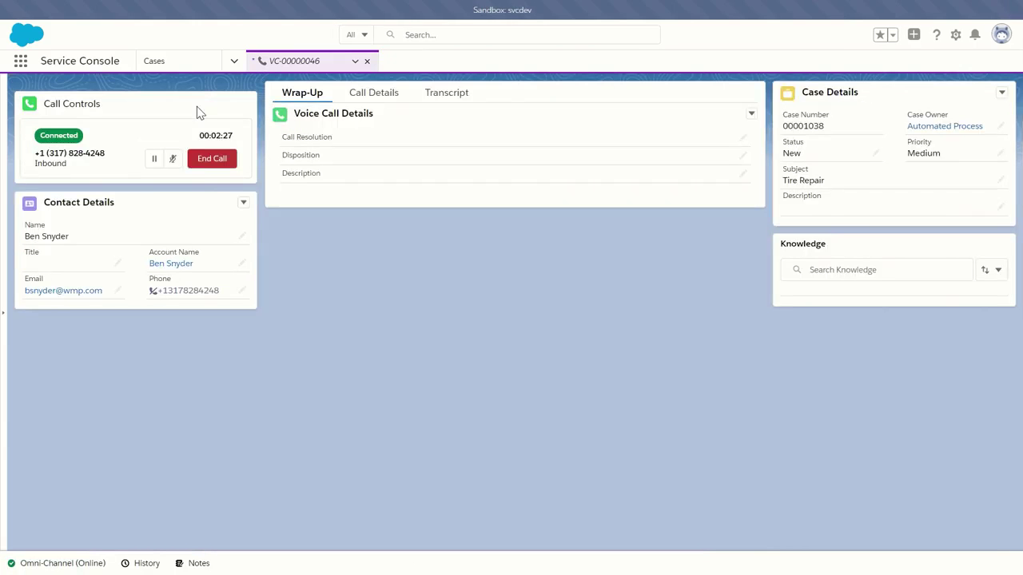
click(212, 159)
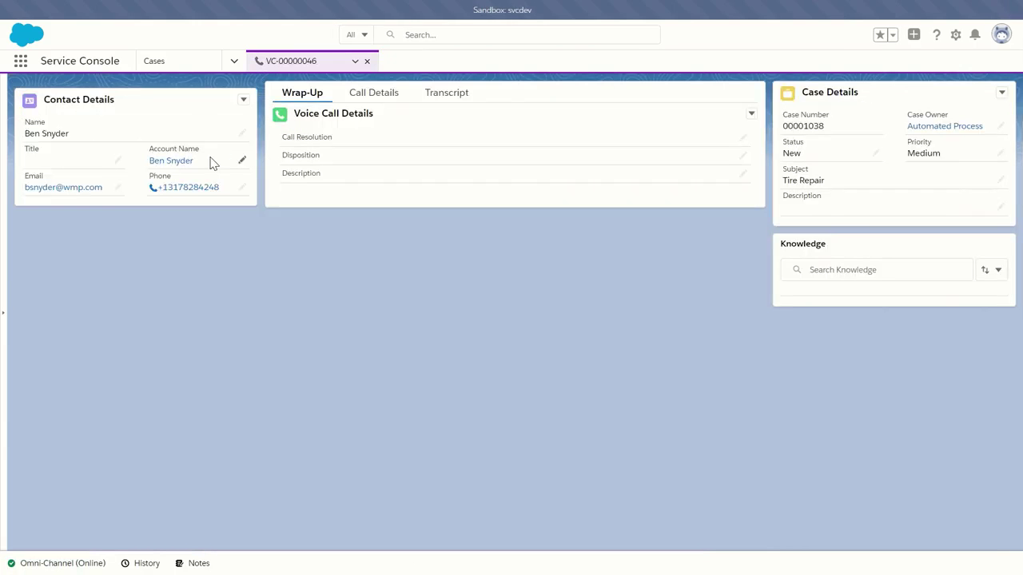
click(745, 139)
click(567, 141)
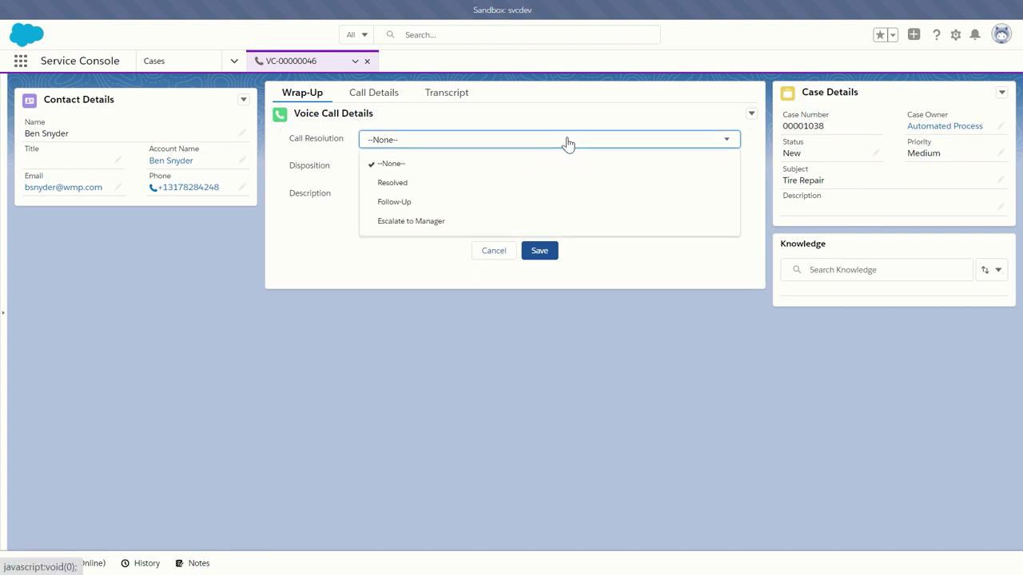
click(519, 183)
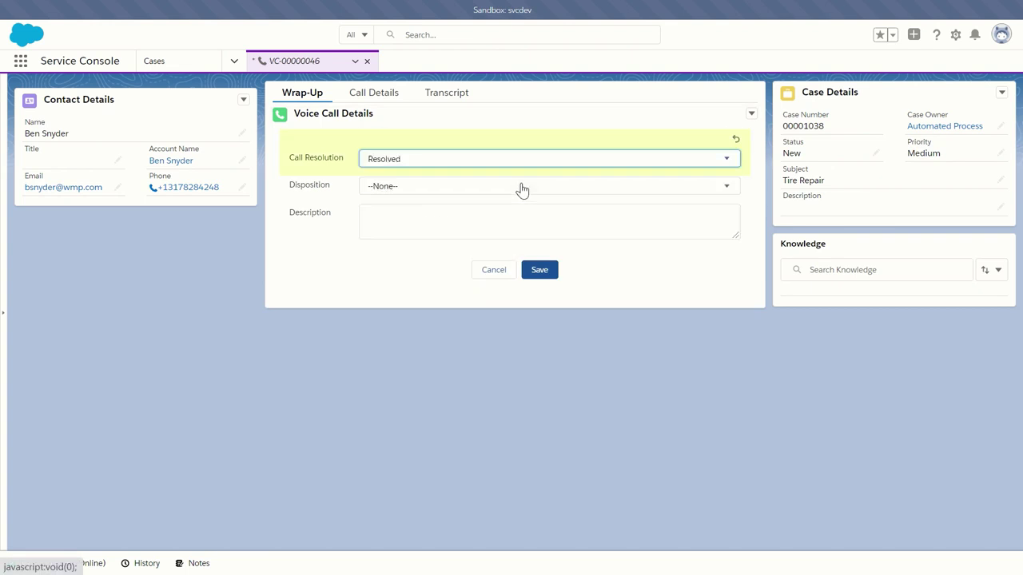
click(619, 190)
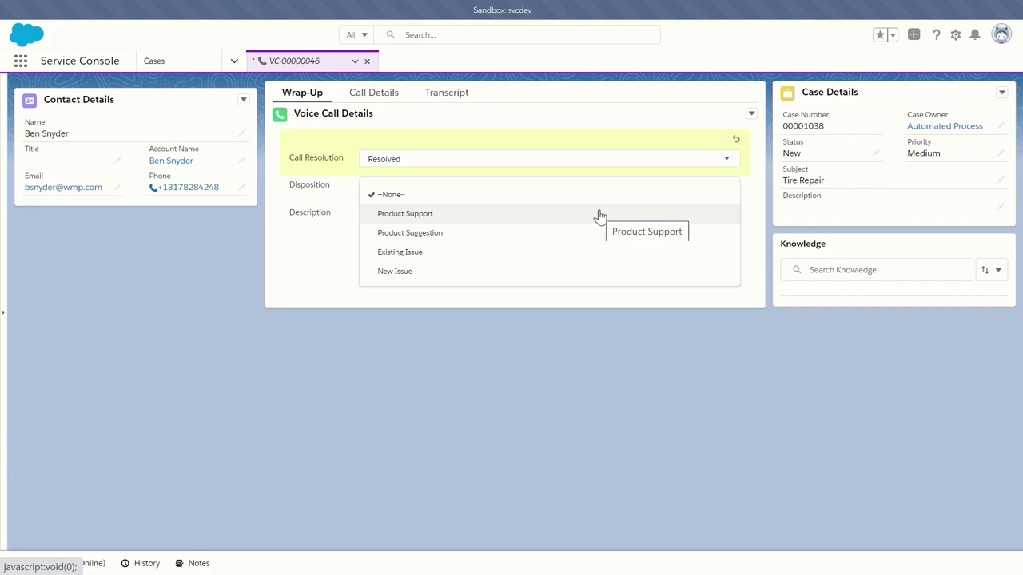
click(600, 218)
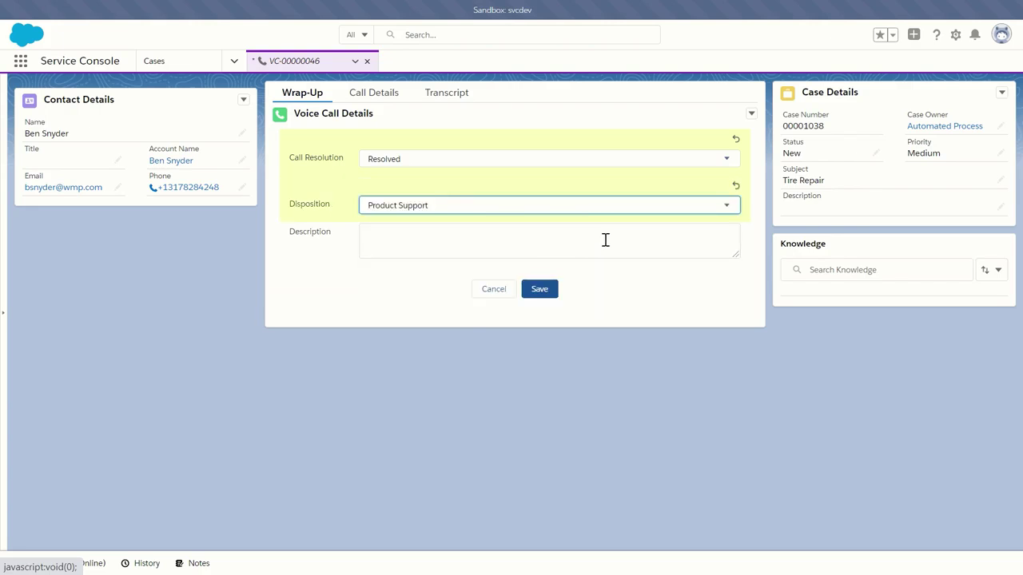
click(532, 291)
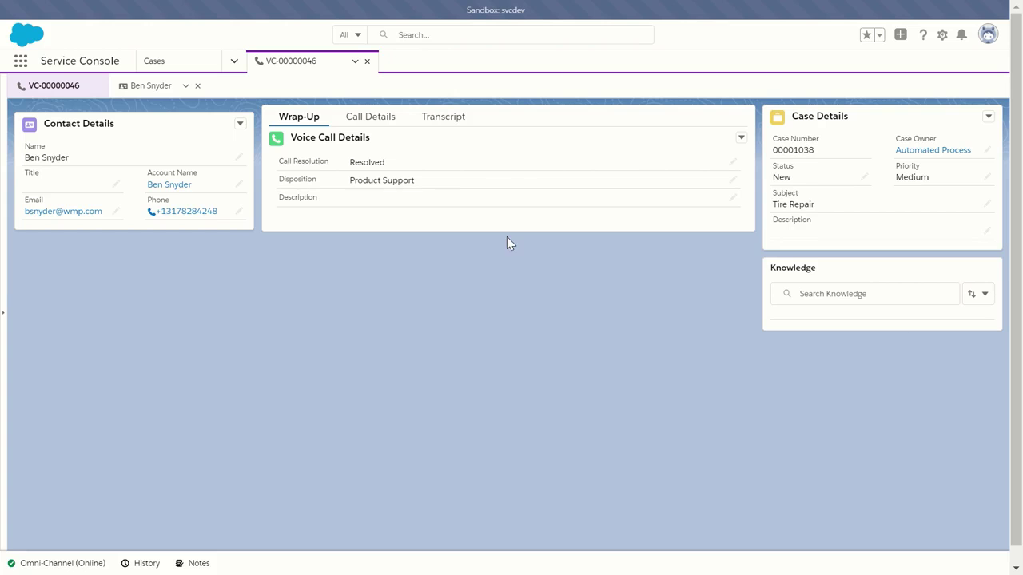
Step: Read through the transcript of the finished call's conversation between the agent and the customer
click(453, 120)
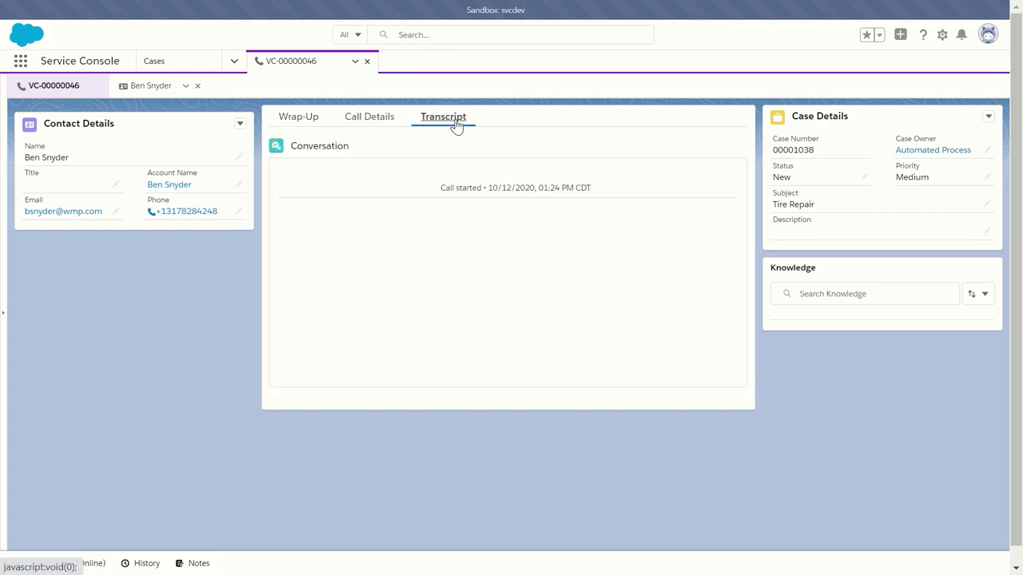
scroll(619, 307, down, 1)
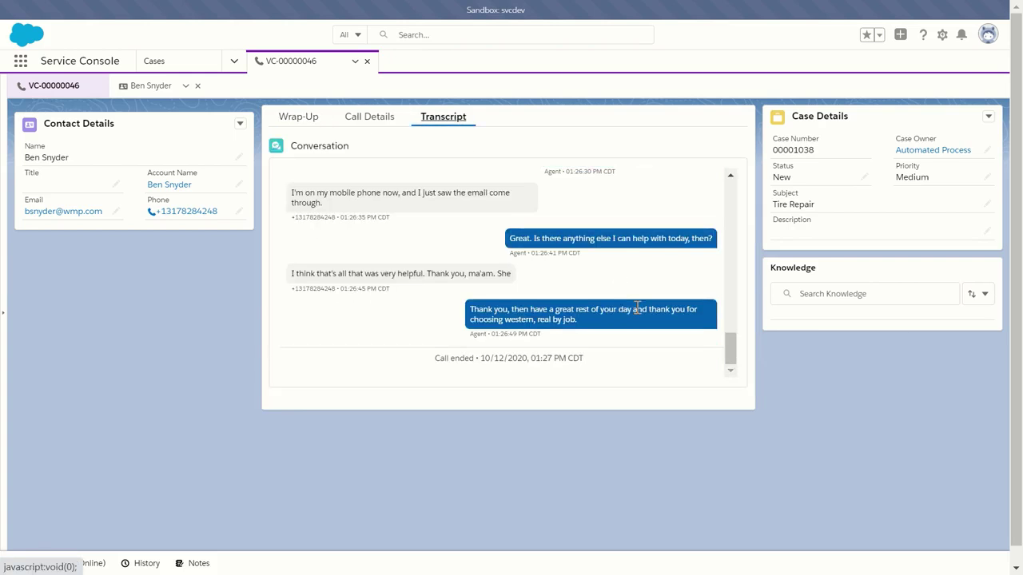
scroll(637, 308, up, 2)
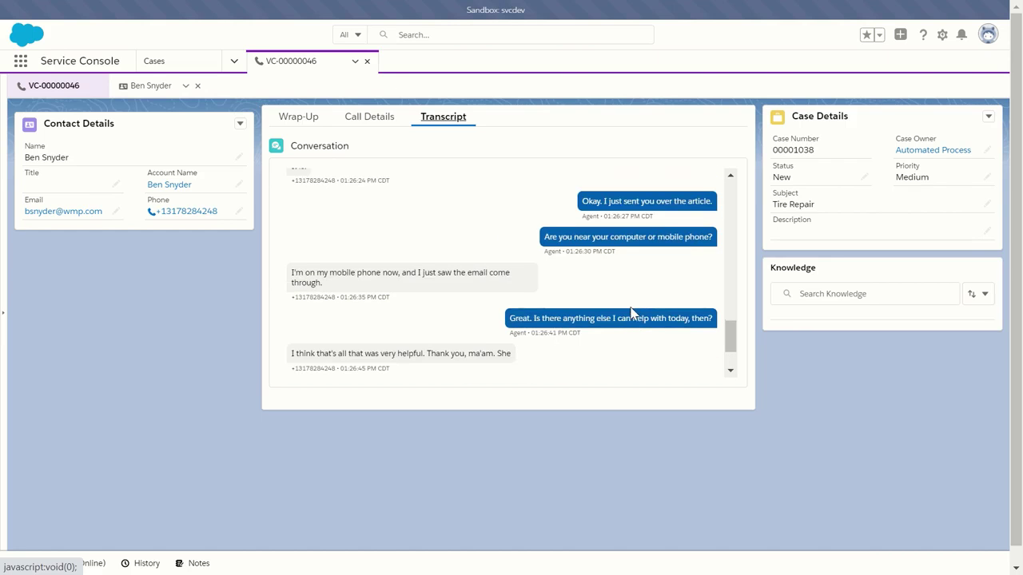
scroll(631, 311, up, 2)
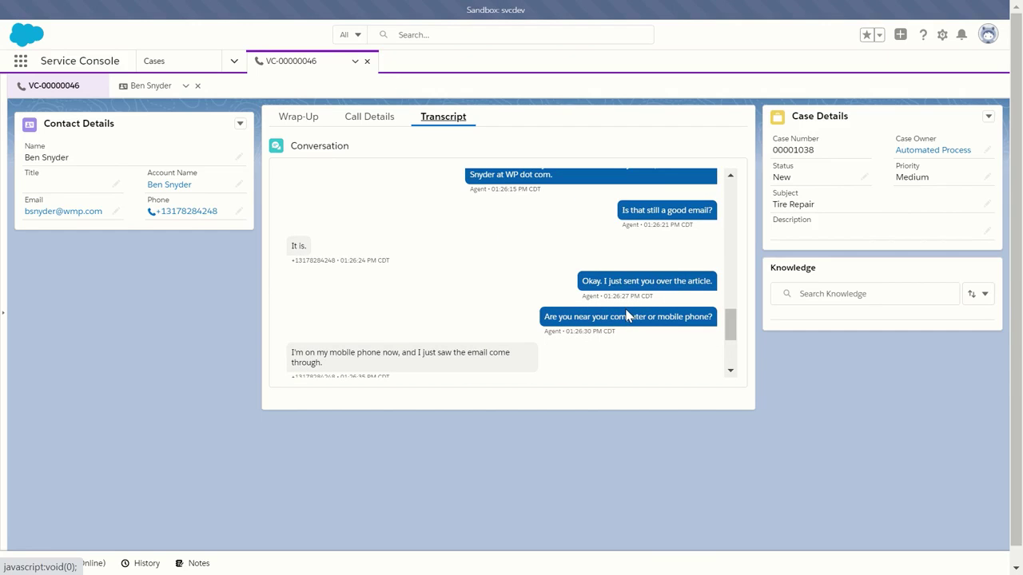
scroll(625, 316, up, 2)
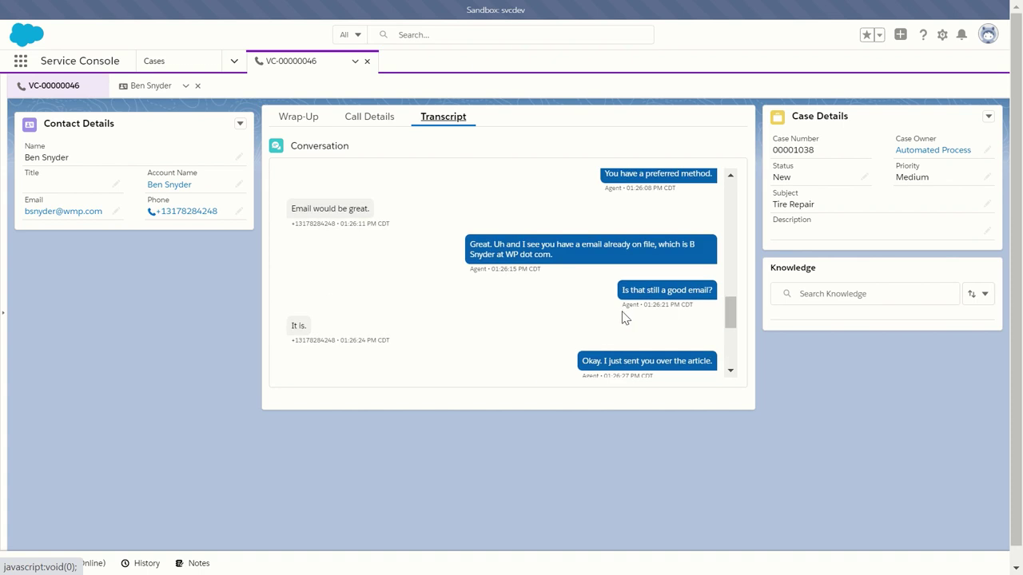
scroll(623, 317, up, 2)
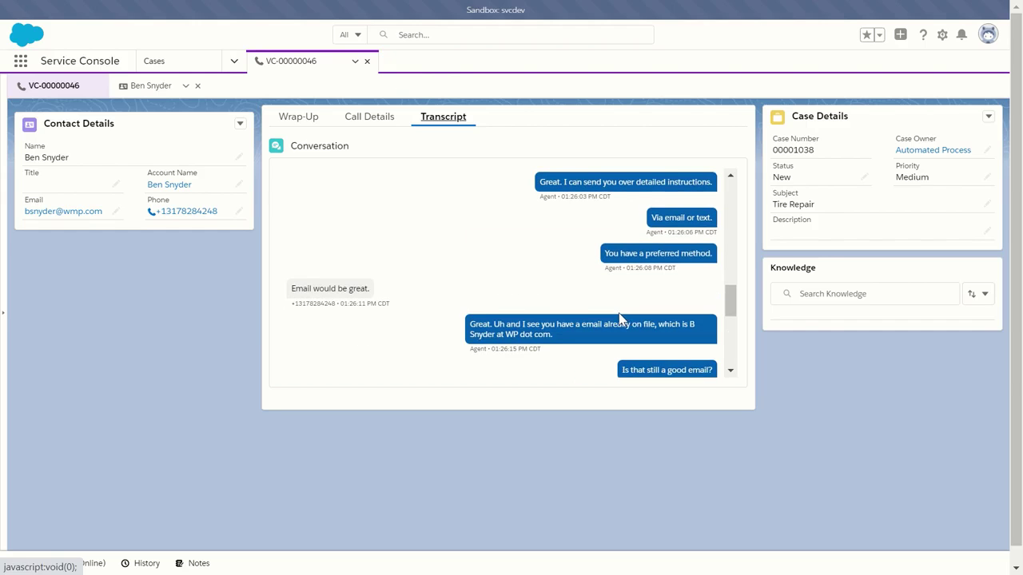
scroll(620, 318, up, 2)
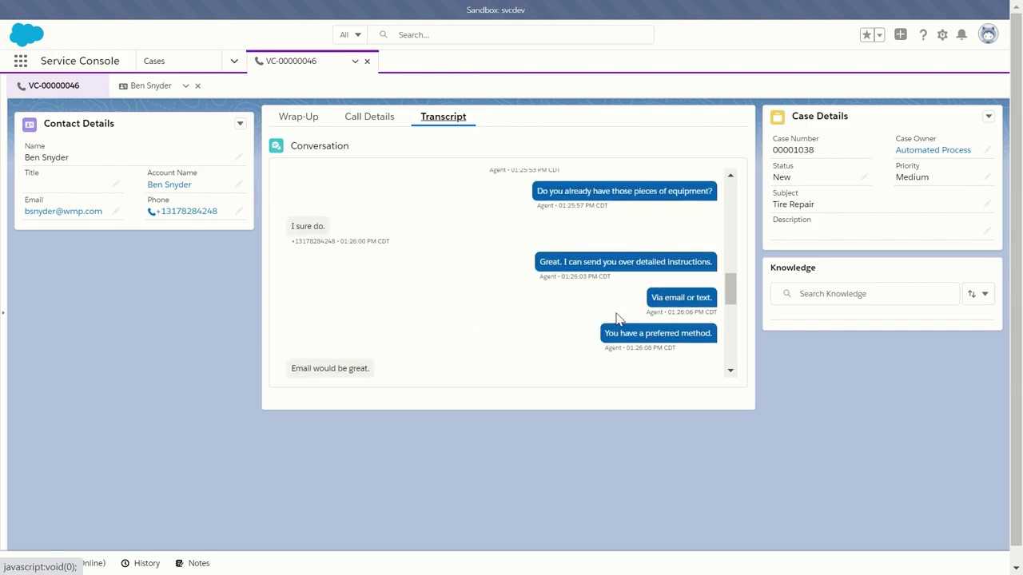
scroll(616, 318, up, 2)
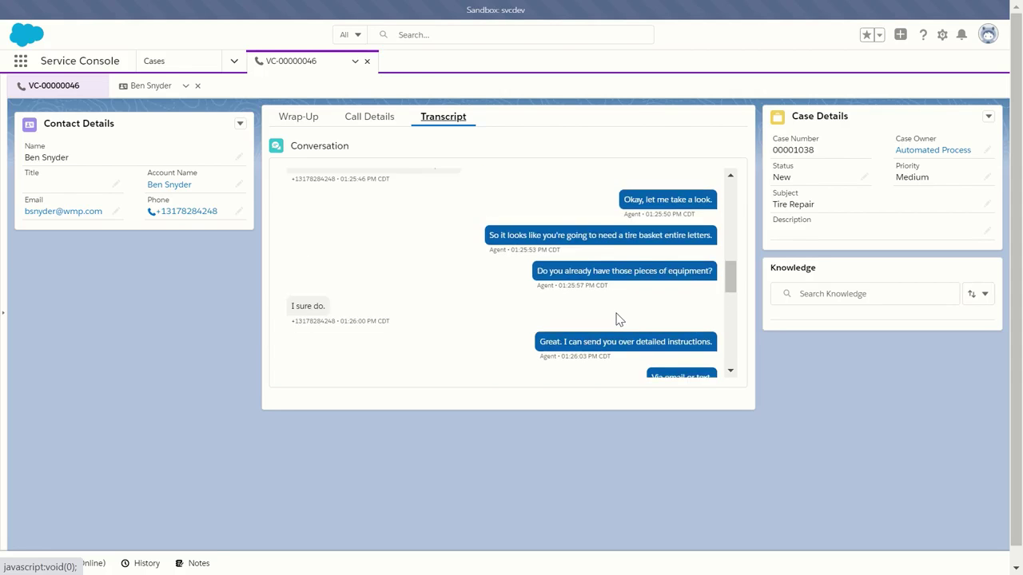
scroll(616, 319, up, 4)
scroll(617, 320, down, 10)
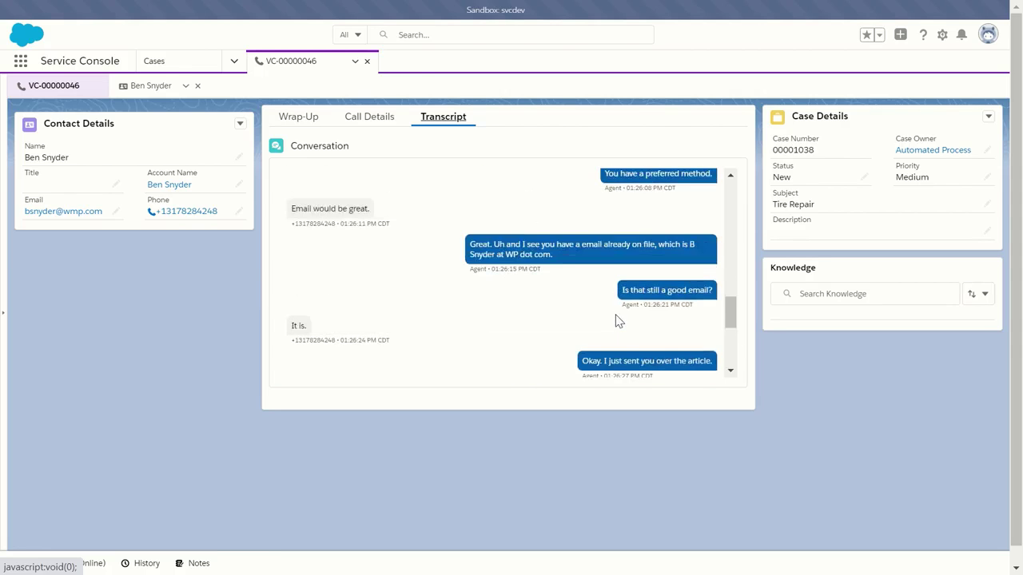